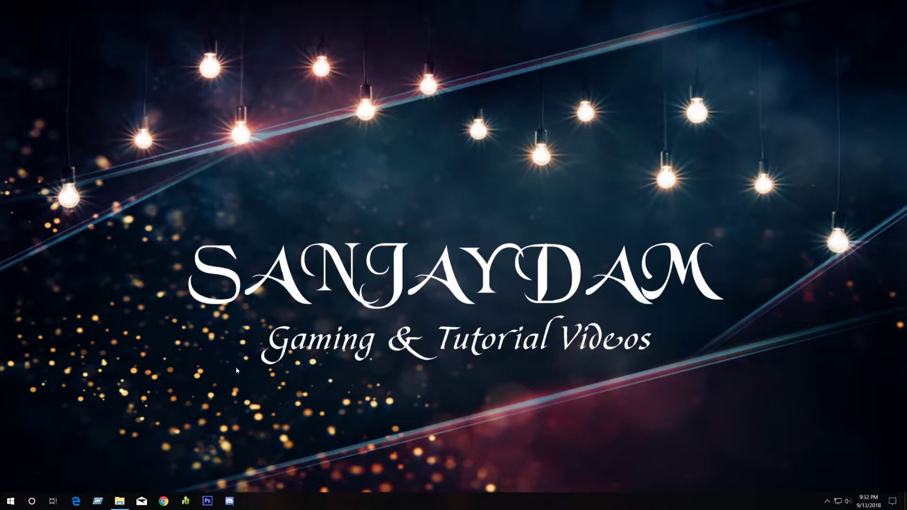
Step: Open File Explorer on the Unravel Two install folder from the taskbar
left_click(120, 501)
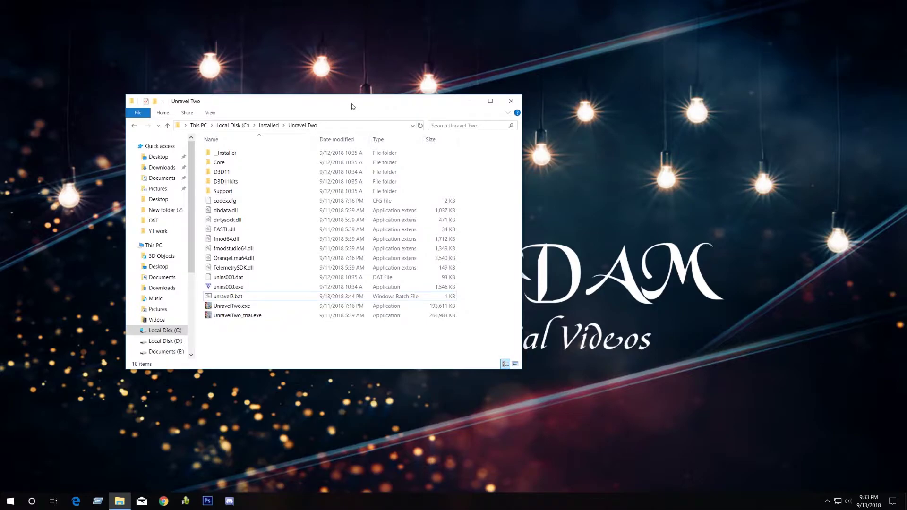
left_click_drag(351, 103, 437, 108)
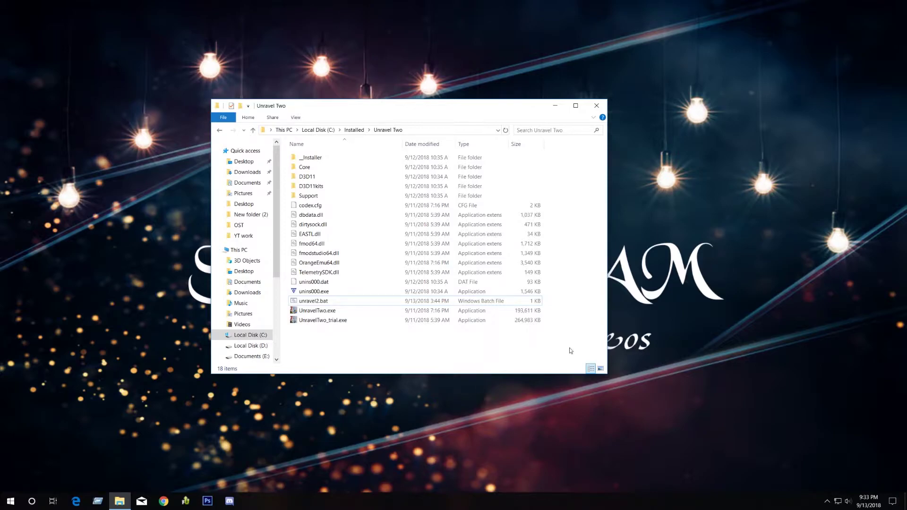
left_click_drag(593, 348, 449, 344)
mouse_move(555, 302)
left_mouse_down()
mouse_move(291, 296)
mouse_move(561, 298)
left_mouse_up()
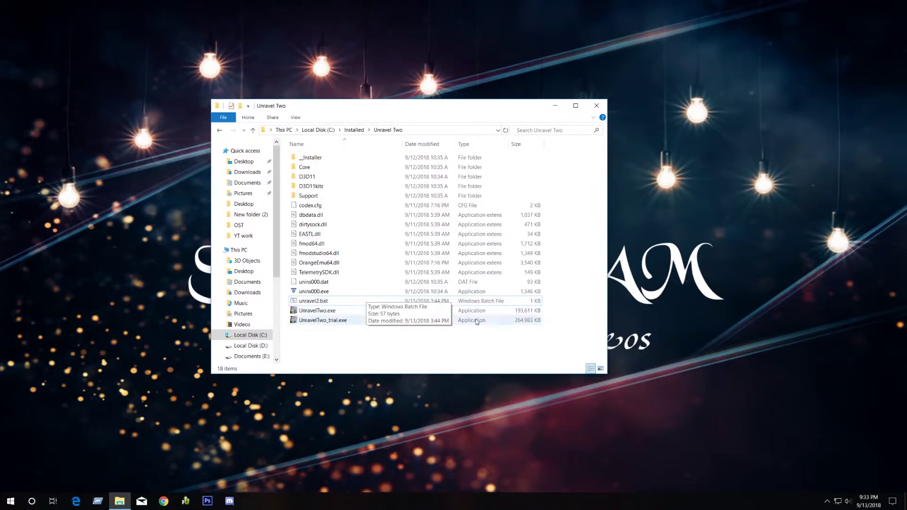
right_click(317, 301)
left_click(314, 350)
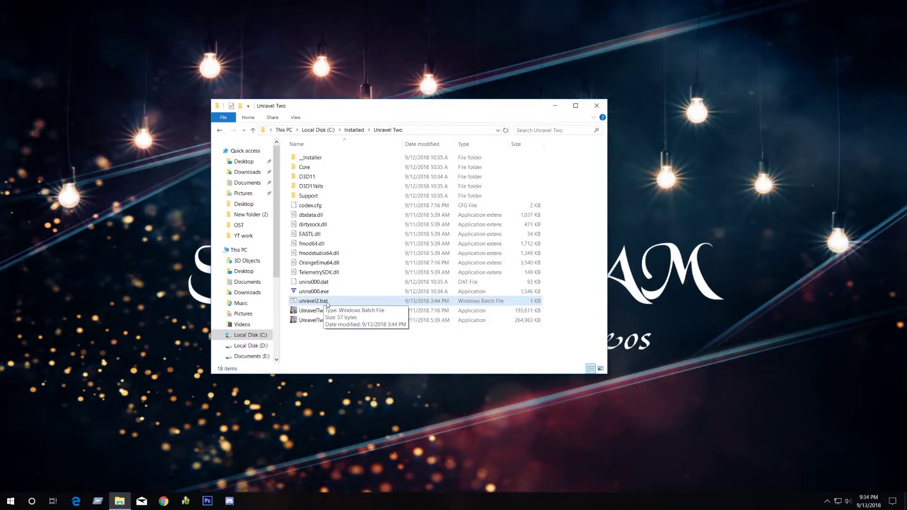
Step: Add a new empty text document named un (un.txt) to the Unravel Two folder
left_click(305, 344)
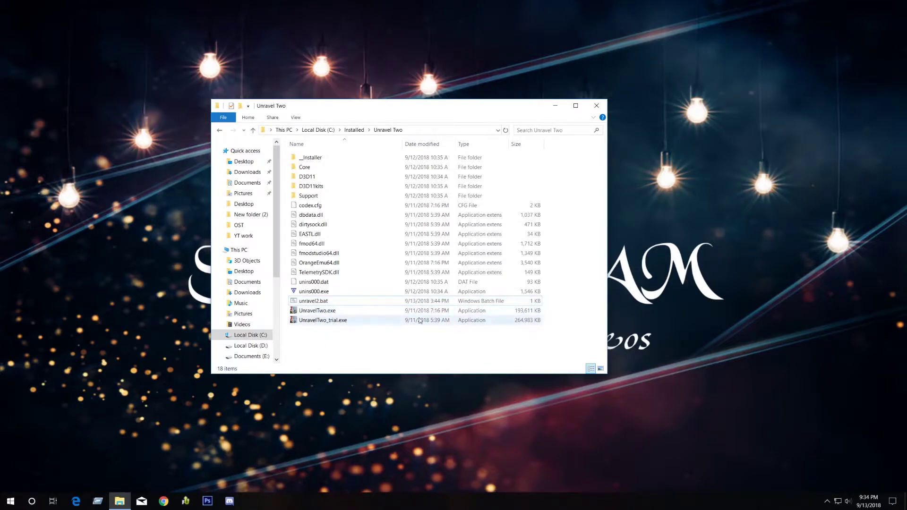
right_click(330, 337)
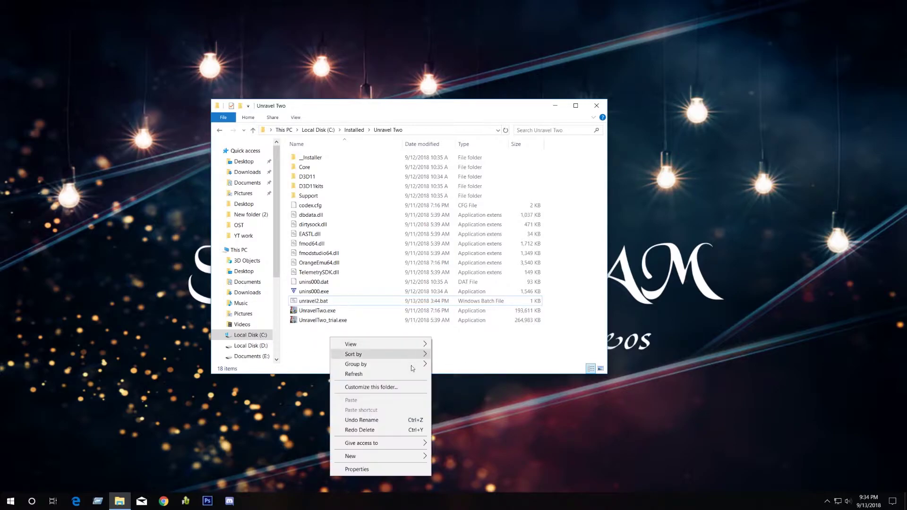
mouse_move(412, 456)
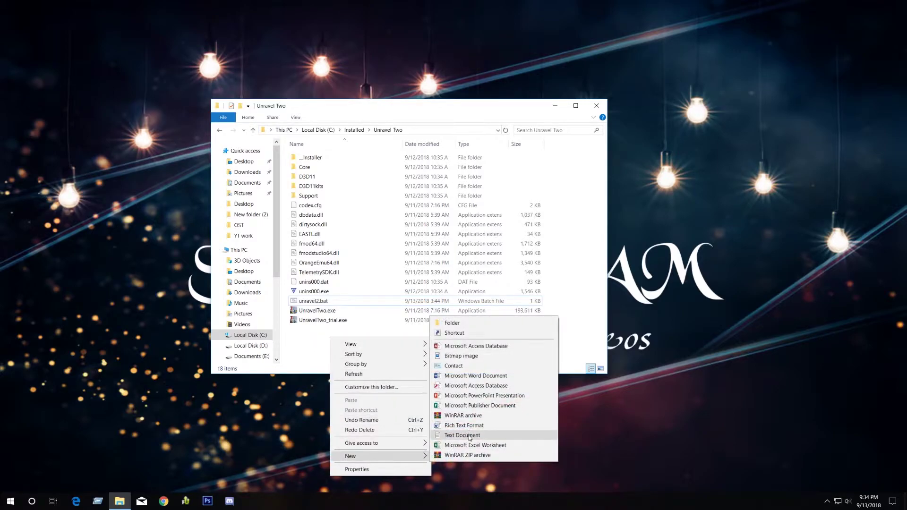
left_click(469, 436)
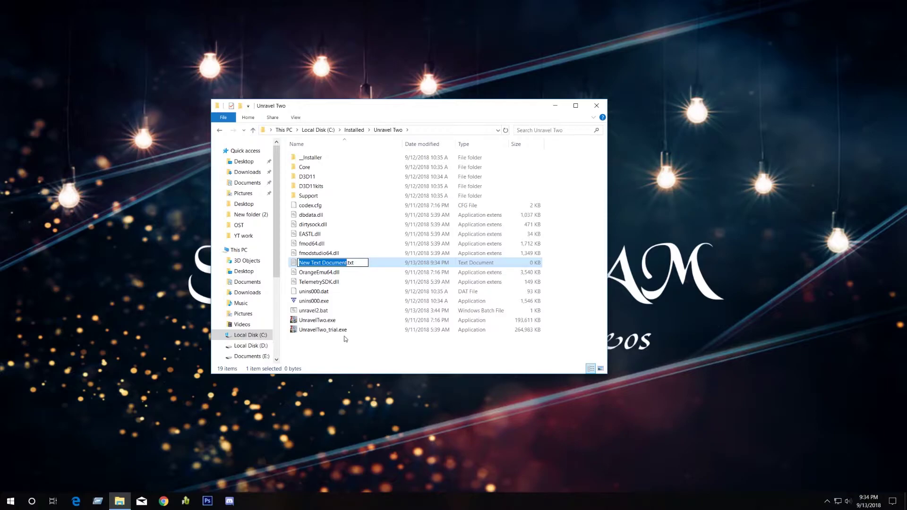
type("un")
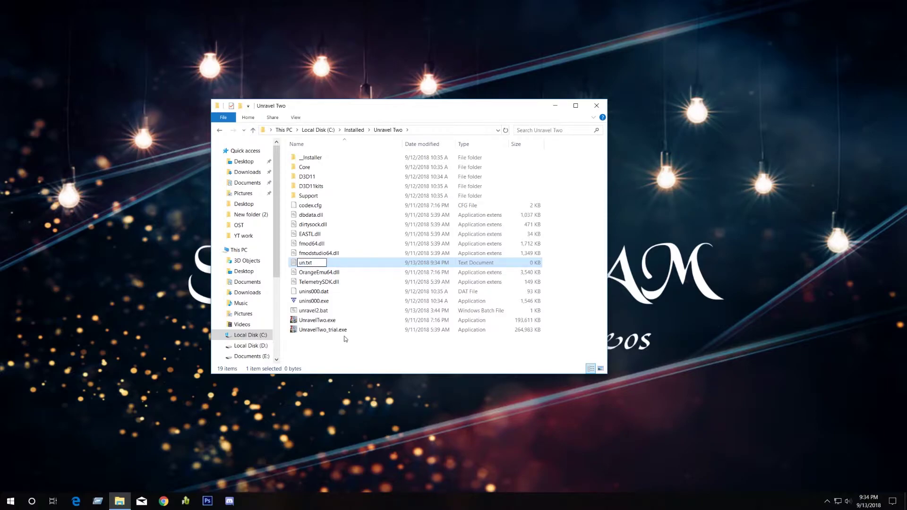
key("Return")
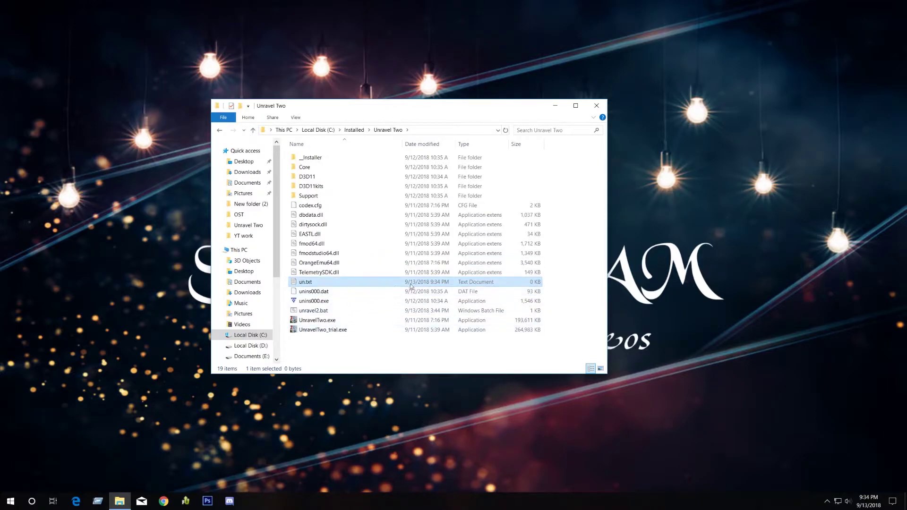
right_click(335, 283)
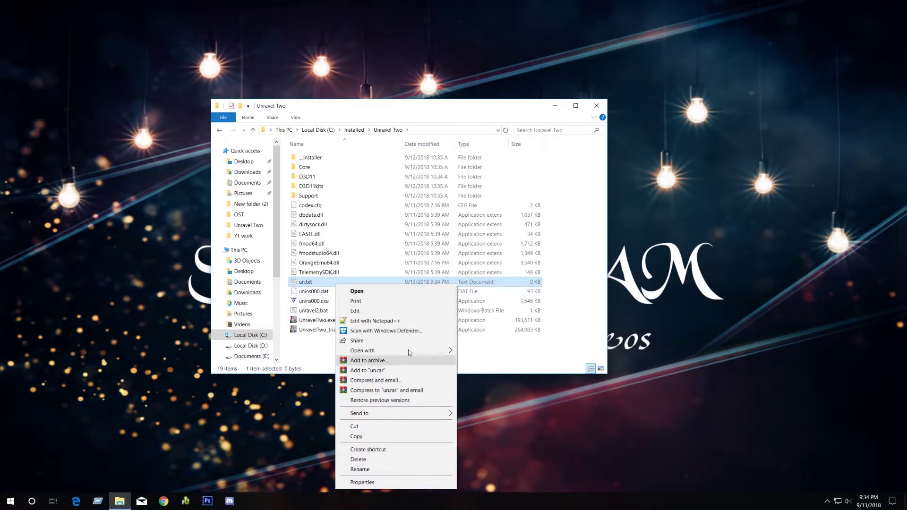
Step: Open un.txt and unravel2.bat in separate Notepad windows side by side
left_click(421, 292)
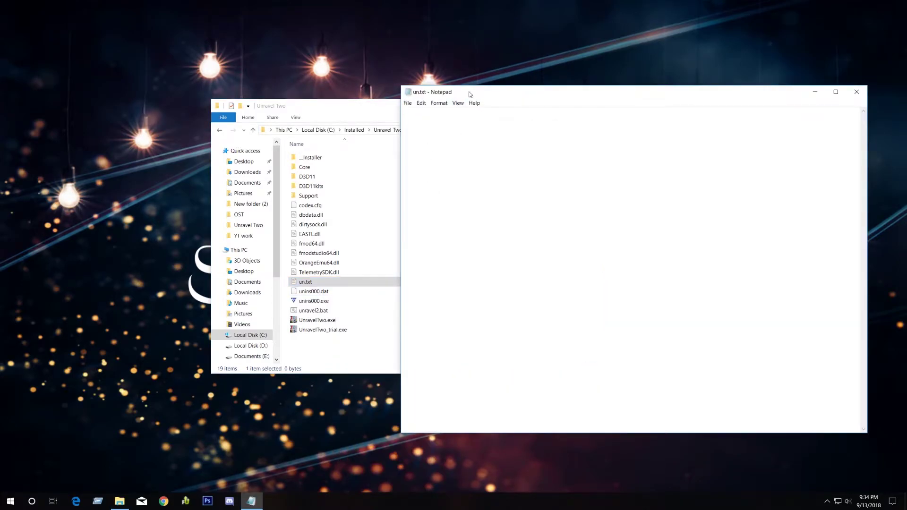
left_click_drag(470, 94, 531, 94)
right_click(313, 311)
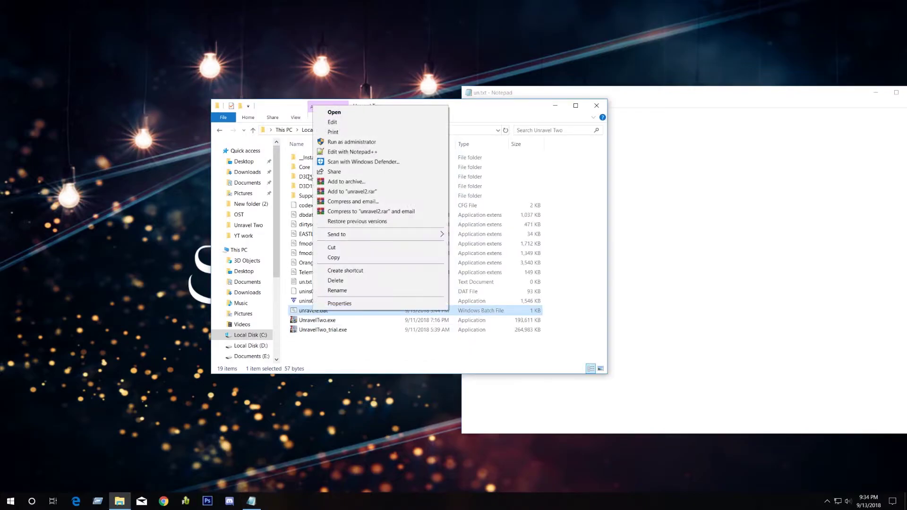
left_click(361, 120)
left_click_drag(479, 91, 87, 71)
left_click_drag(474, 412, 318, 345)
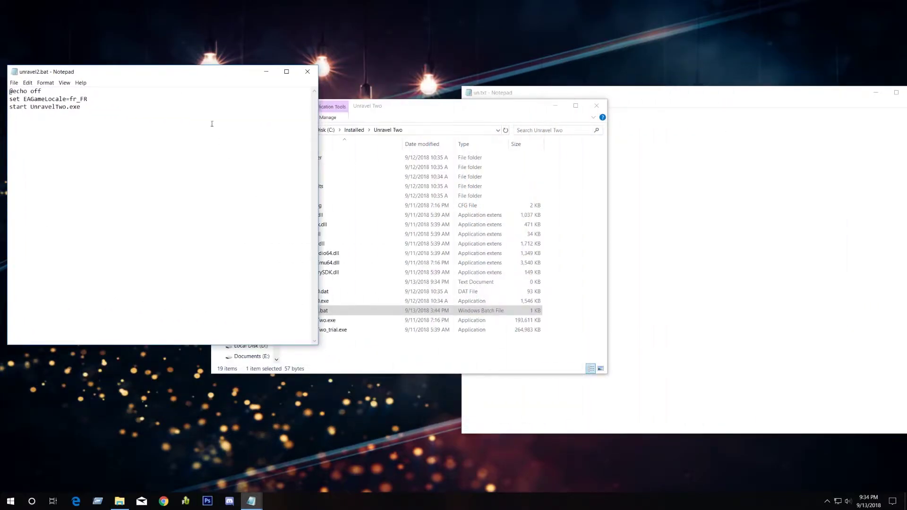
left_click_drag(184, 76, 283, 87)
Step: Copy the three lines from unravel2.bat and paste them into the empty un.txt
left_click_drag(212, 118, 79, 87)
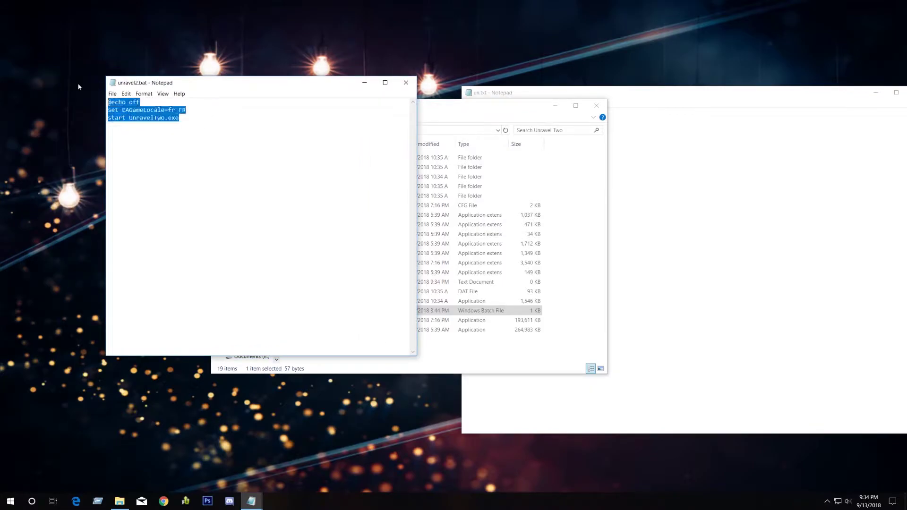
right_click(128, 115)
left_click(171, 137)
left_click(363, 82)
left_click(529, 159)
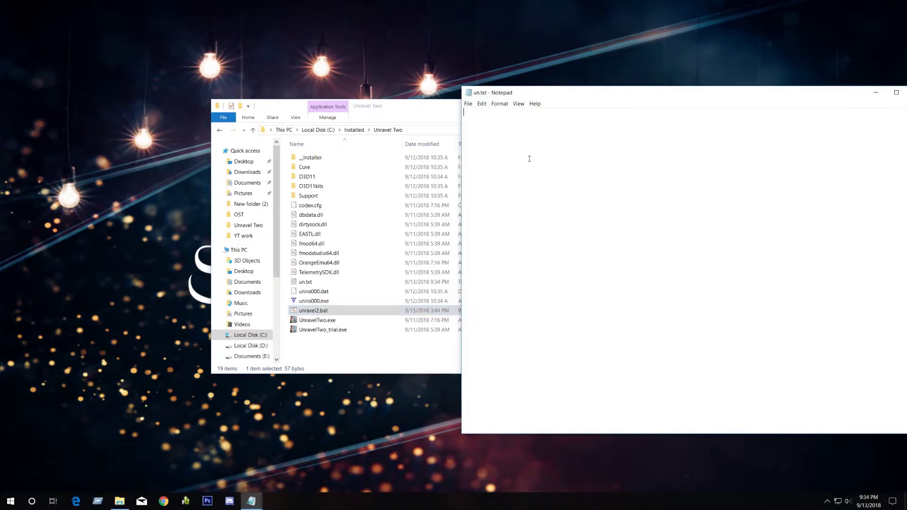
right_click(478, 118)
left_click(530, 158)
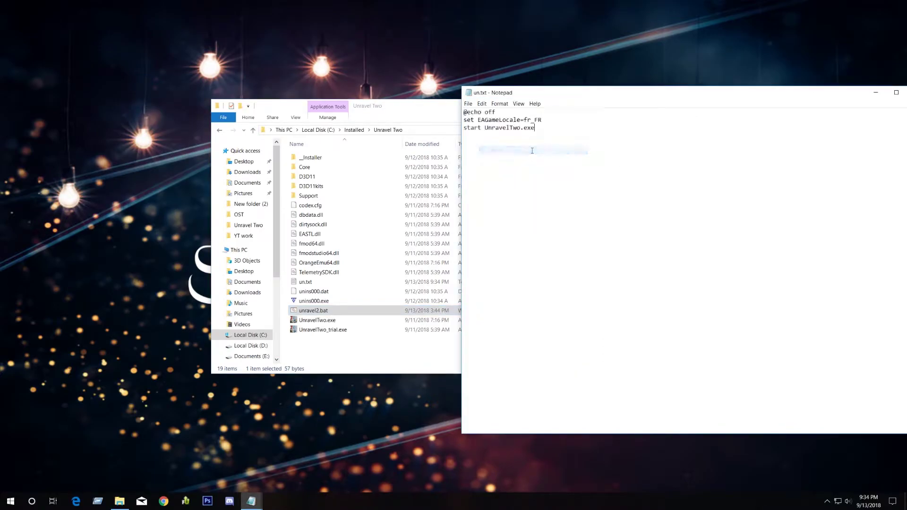
left_click_drag(549, 93, 414, 138)
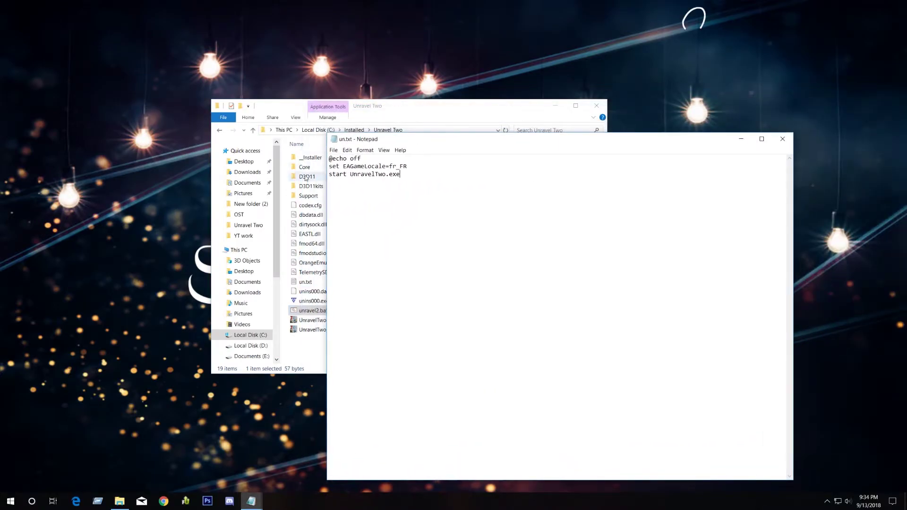
Step: Save the script under the new name un.bat and close that Notepad window
left_click(336, 150)
left_click(371, 188)
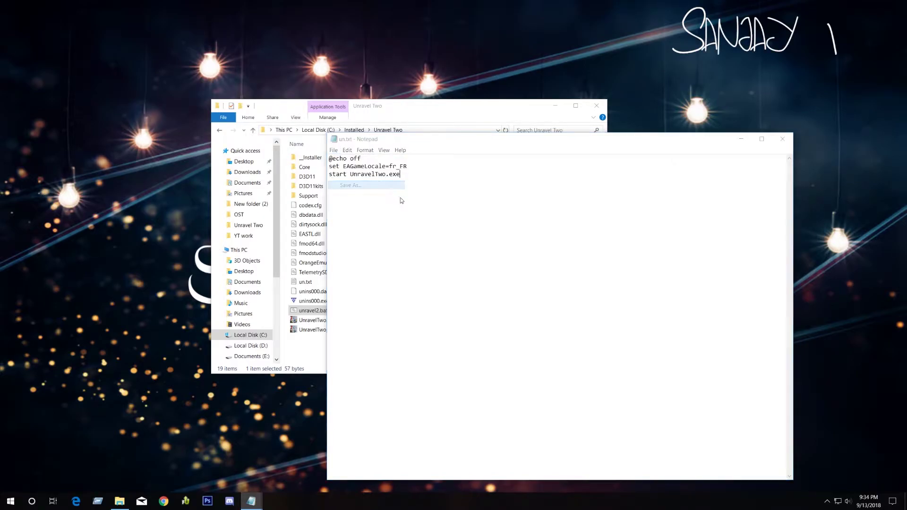
double_click(434, 362)
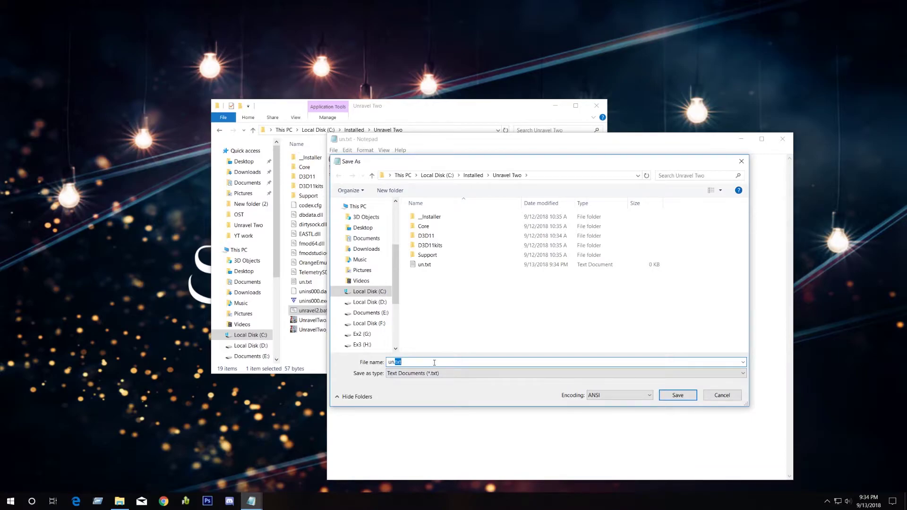
type("bat")
key("Return")
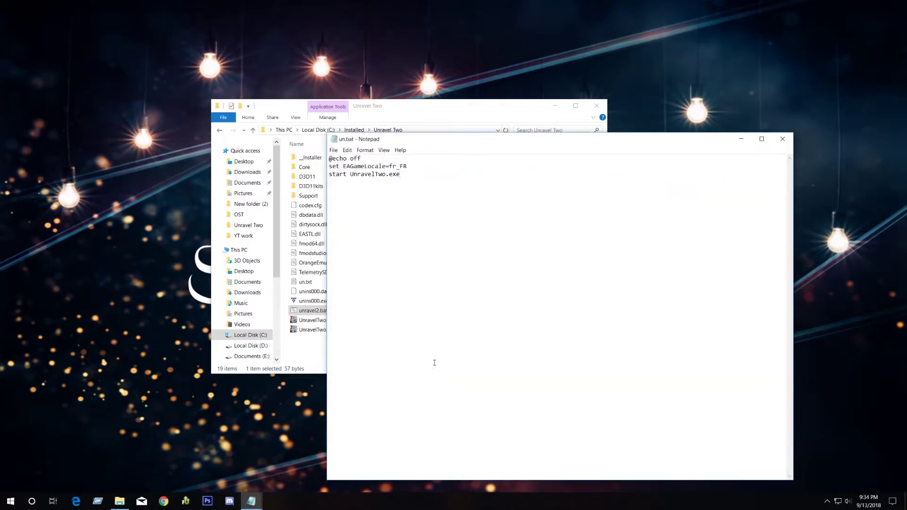
left_click(783, 138)
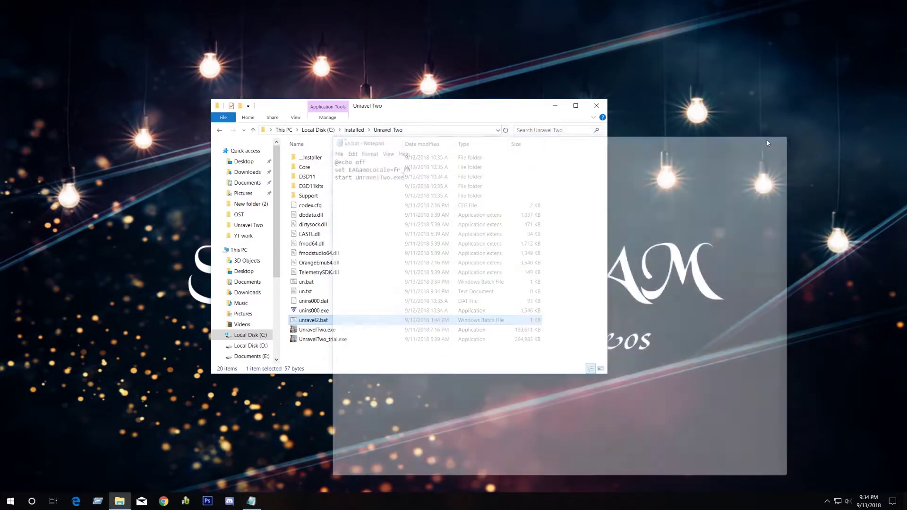
Step: Refresh the folder listing and delete the leftover empty un.txt file
right_click(557, 266)
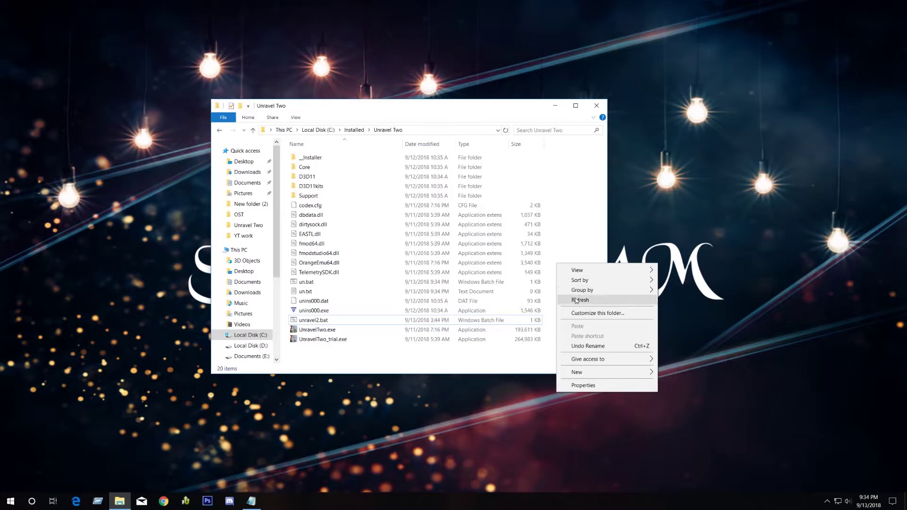
left_click(578, 298)
left_click(307, 282)
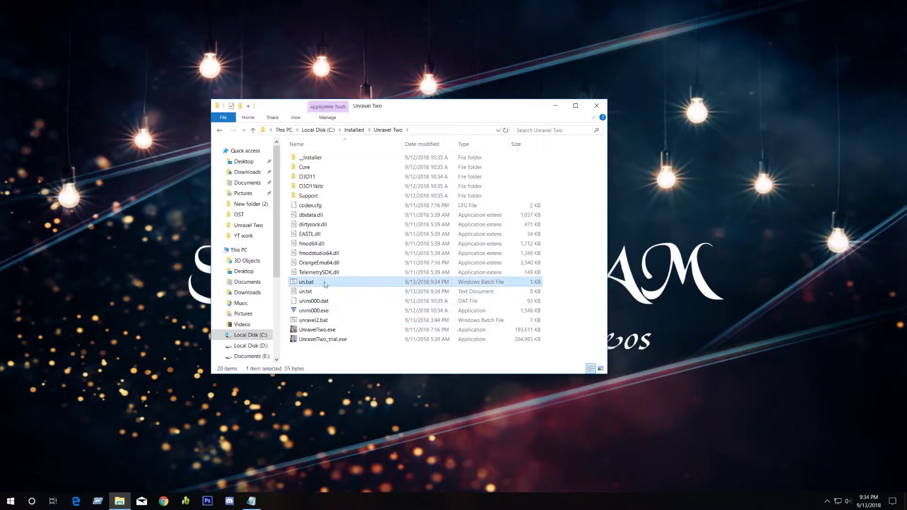
left_click(307, 293)
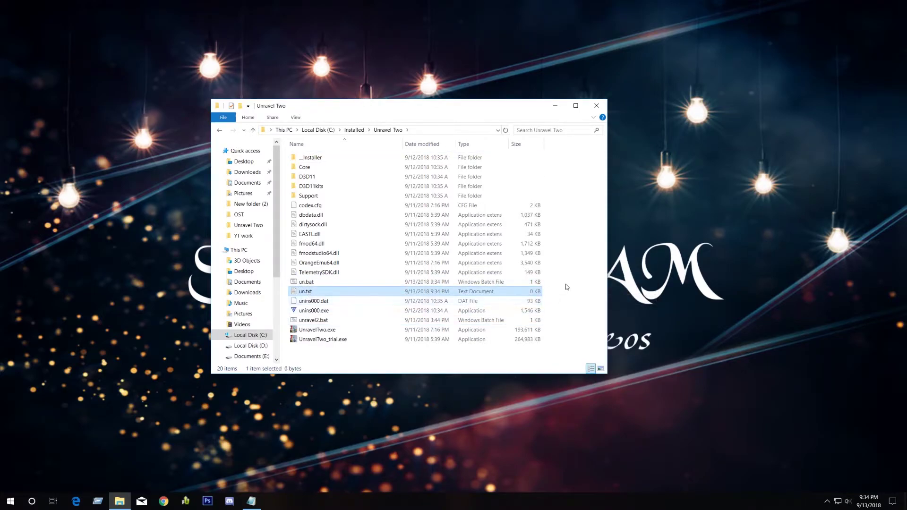
key("Delete")
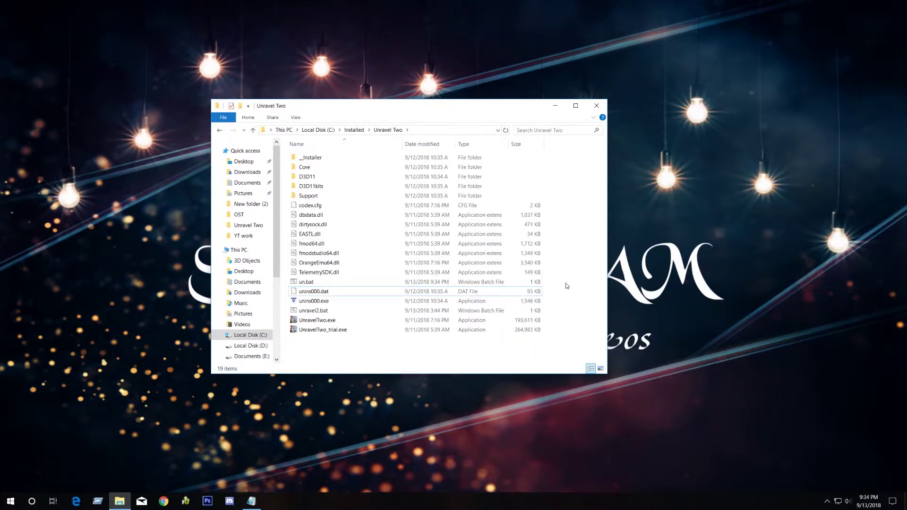
Step: Close the unravel2.bat Notepad window and reselect un.bat in the folder
right_click(312, 282)
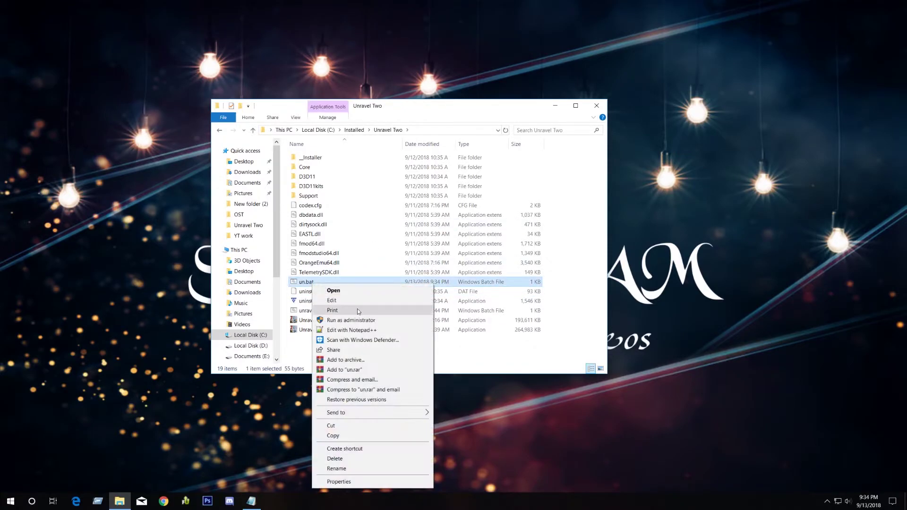
left_click(251, 500)
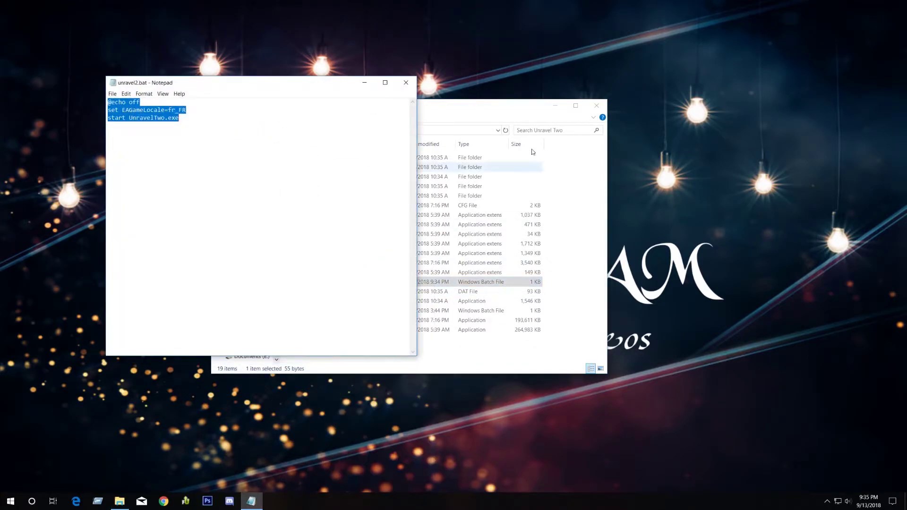
left_click(406, 82)
left_click(335, 344)
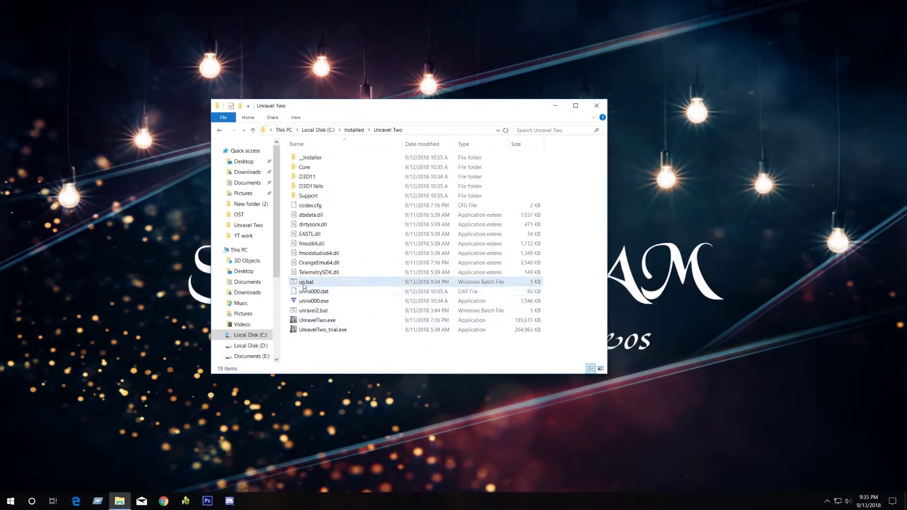
left_click(305, 285)
right_click(314, 282)
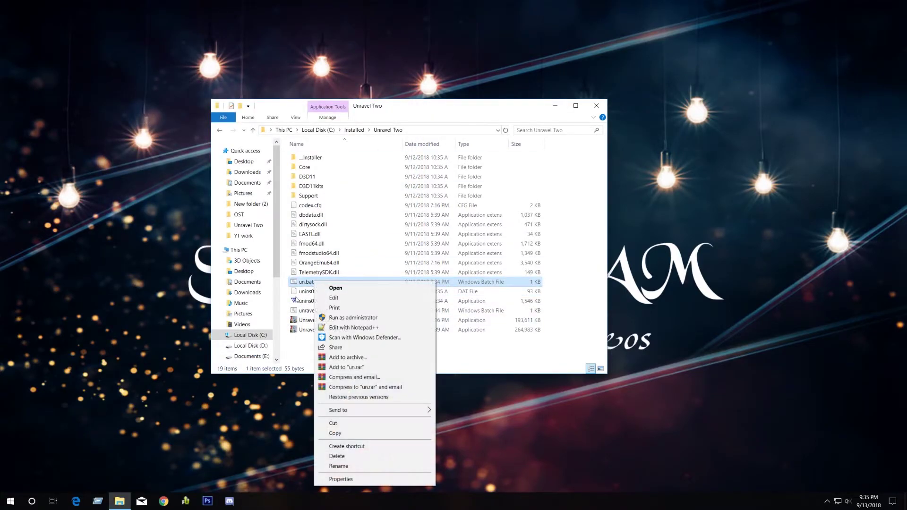
left_click(380, 298)
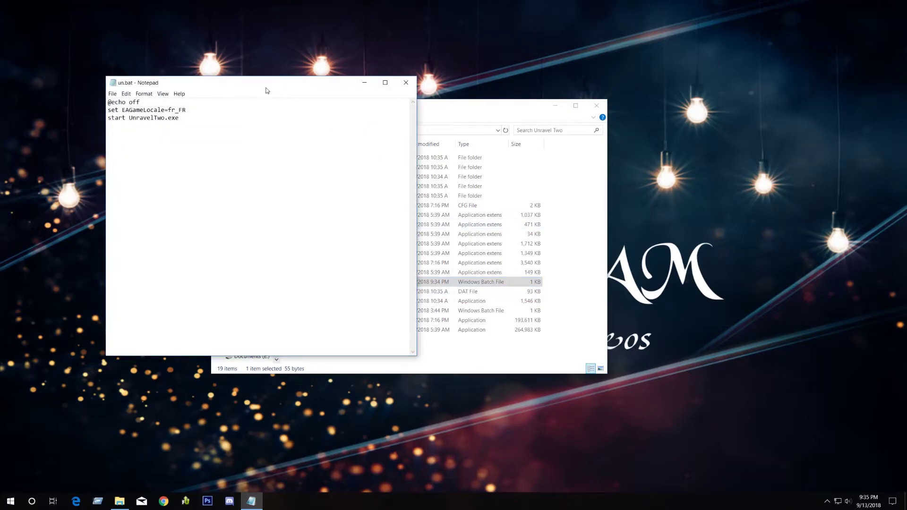
left_click_drag(266, 88, 596, 189)
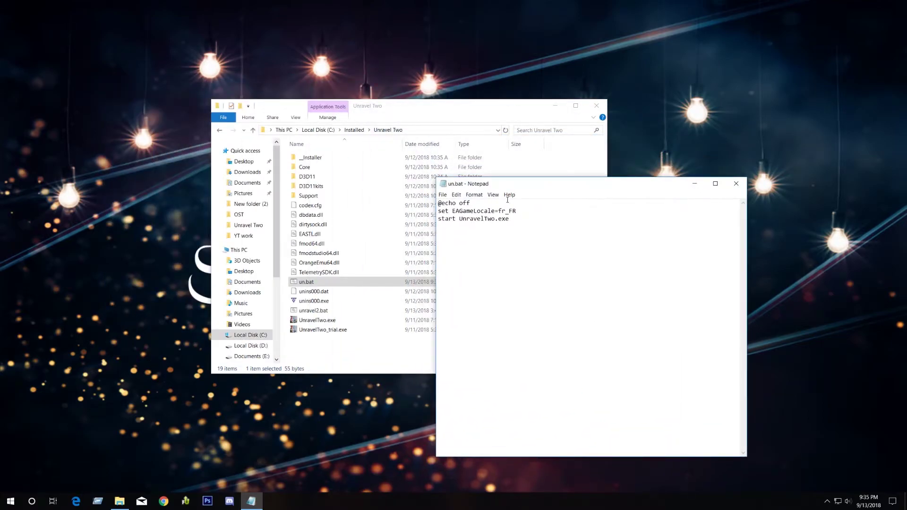
left_click_drag(522, 178, 524, 179)
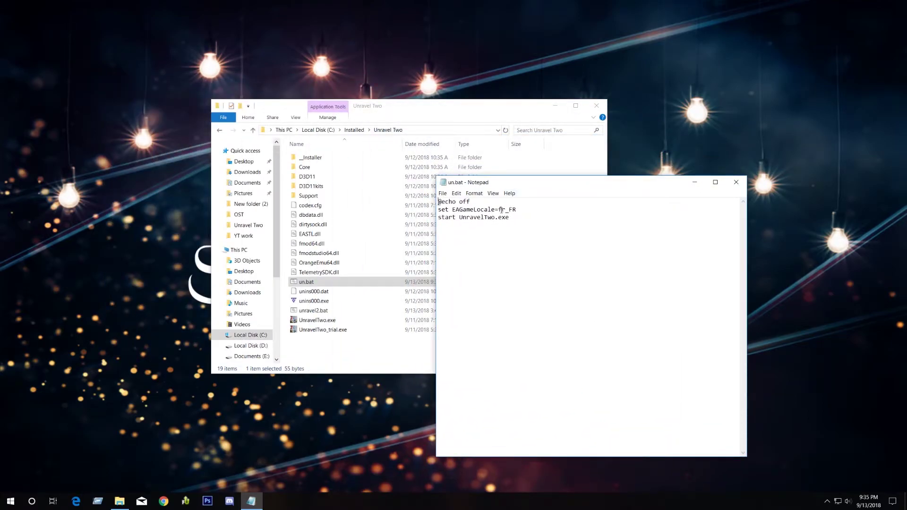
left_click_drag(498, 210, 519, 210)
left_click(527, 213)
left_click_drag(499, 208, 520, 208)
left_click(520, 210)
left_click_drag(498, 209, 527, 206)
left_click(521, 211)
left_click_drag(550, 186, 501, 191)
left_click_drag(450, 214, 486, 215)
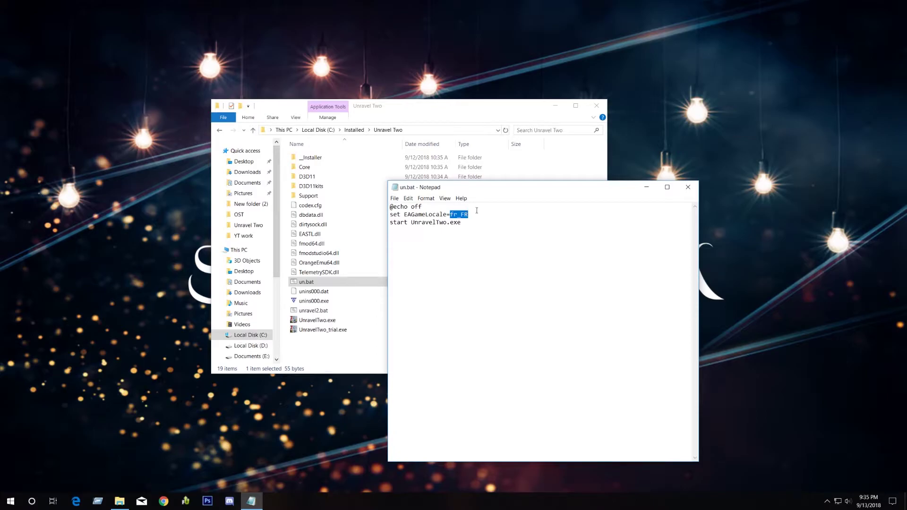
left_click(485, 219)
left_click(688, 187)
left_click(349, 348)
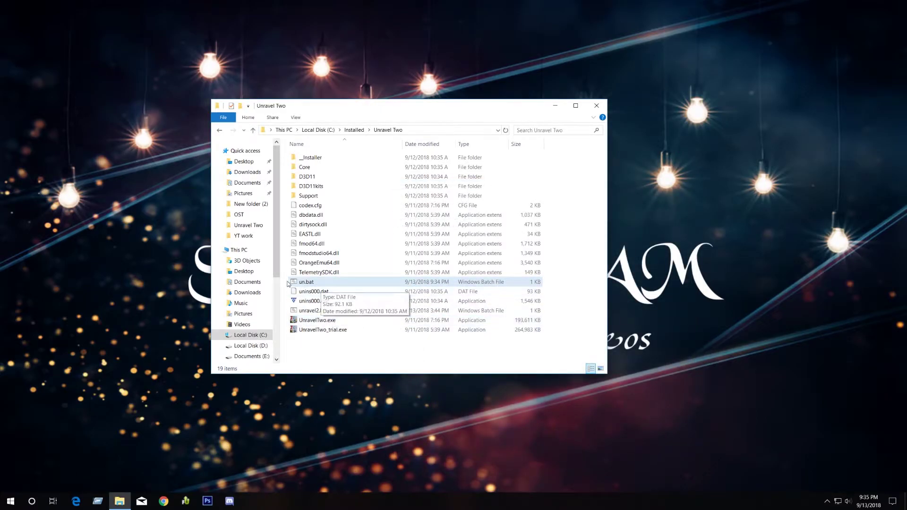
Step: Uncheck 'Run this program as an administrator' in UnravelTwo.exe's Compatibility properties and apply
left_click(309, 322)
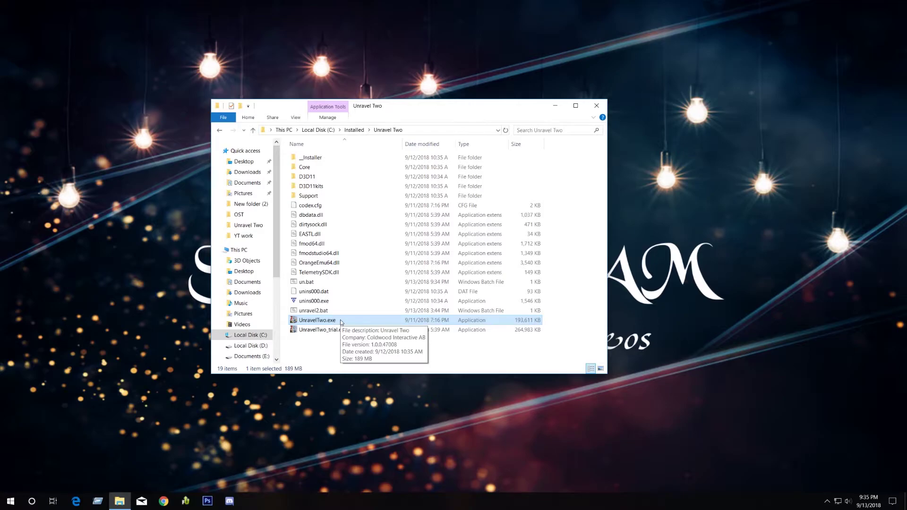
right_click(342, 322)
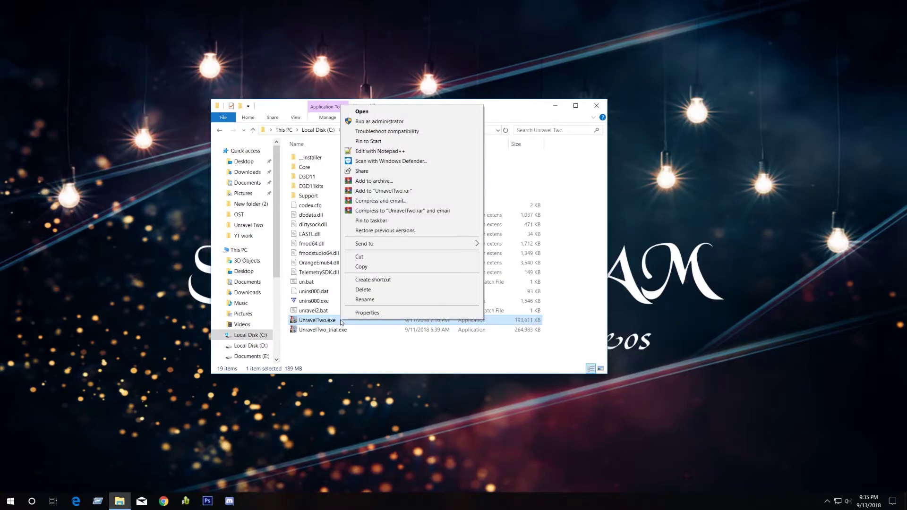
left_click(390, 313)
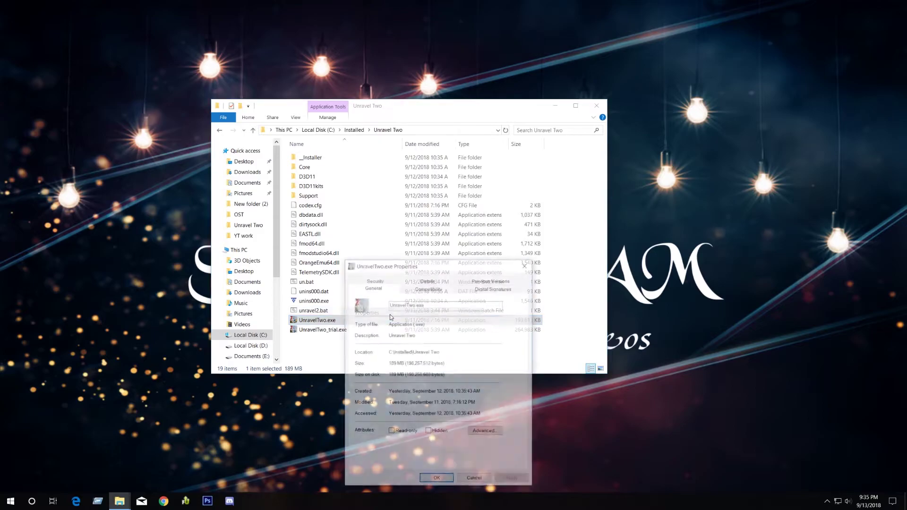
left_click_drag(434, 267, 425, 226)
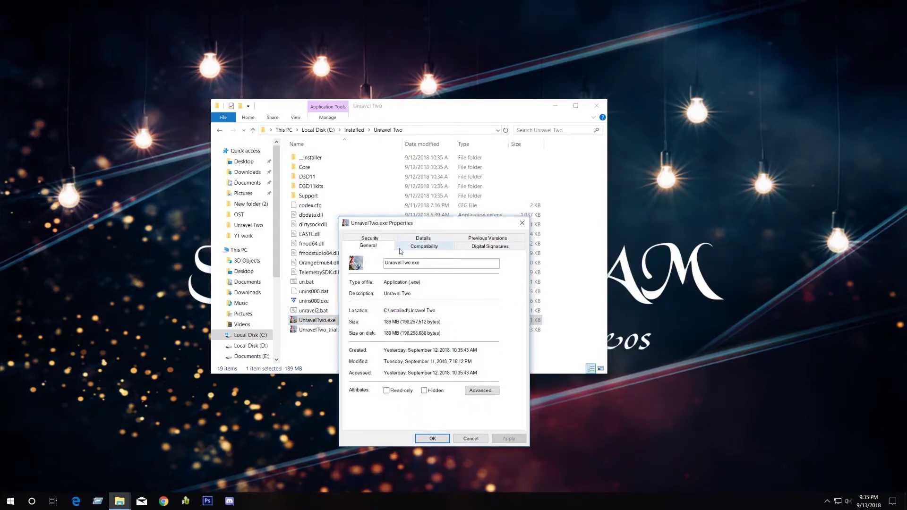
left_click(432, 248)
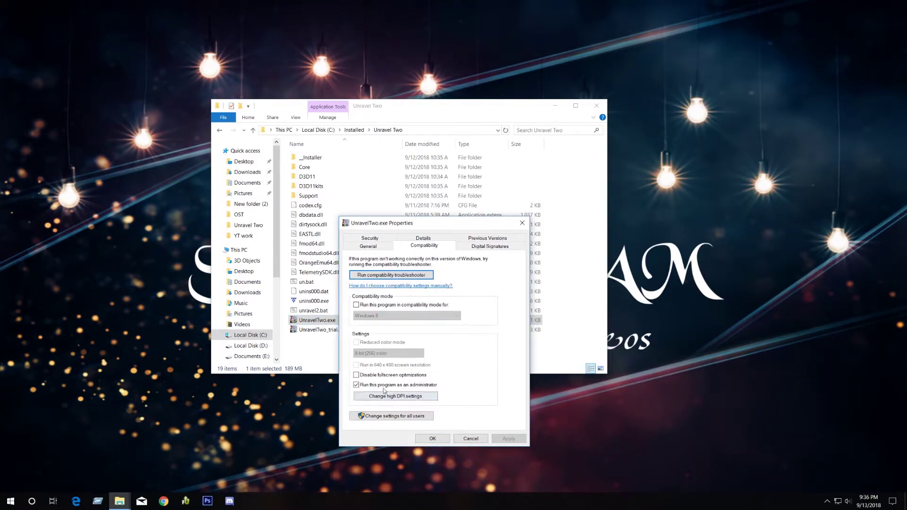
left_click(356, 385)
left_click(514, 442)
left_click(433, 438)
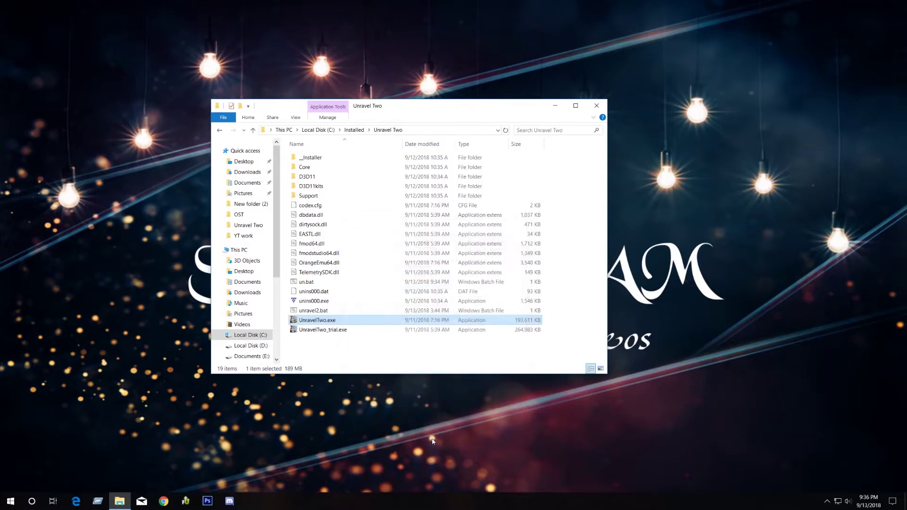
right_click(555, 267)
Step: Refresh the folder and run un.bat, launching Unravel Two to its French save-slot menu
left_click(582, 304)
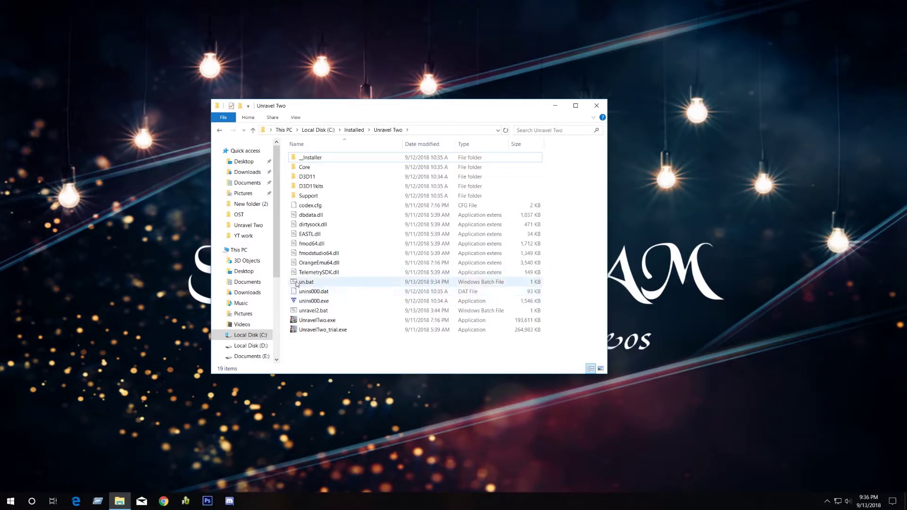
left_click(313, 283)
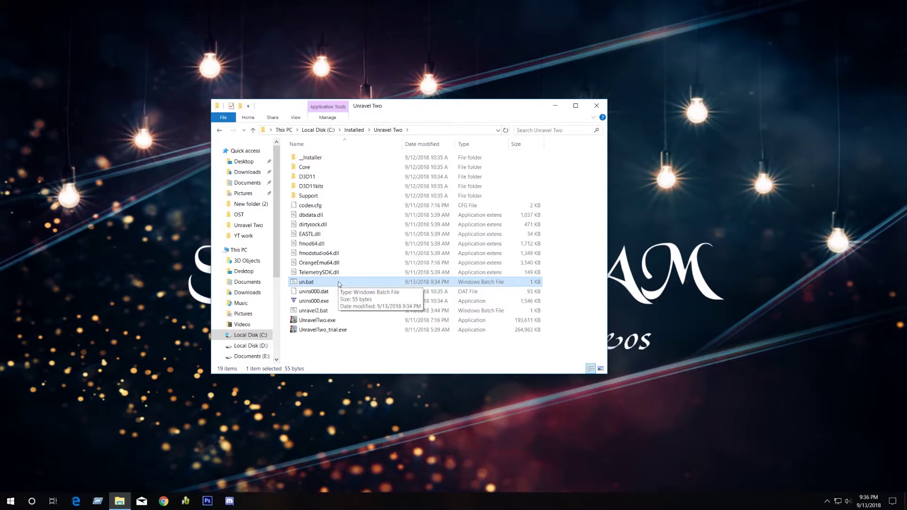
right_click(322, 286)
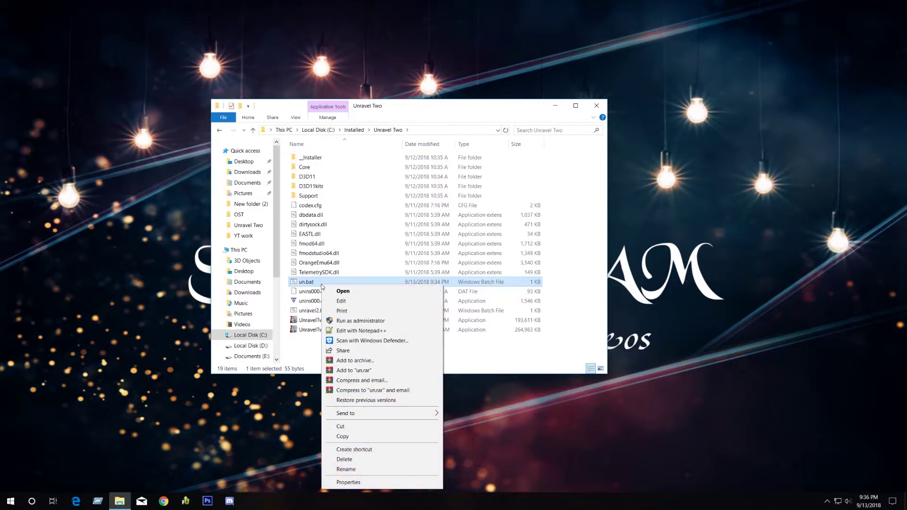
left_click(353, 292)
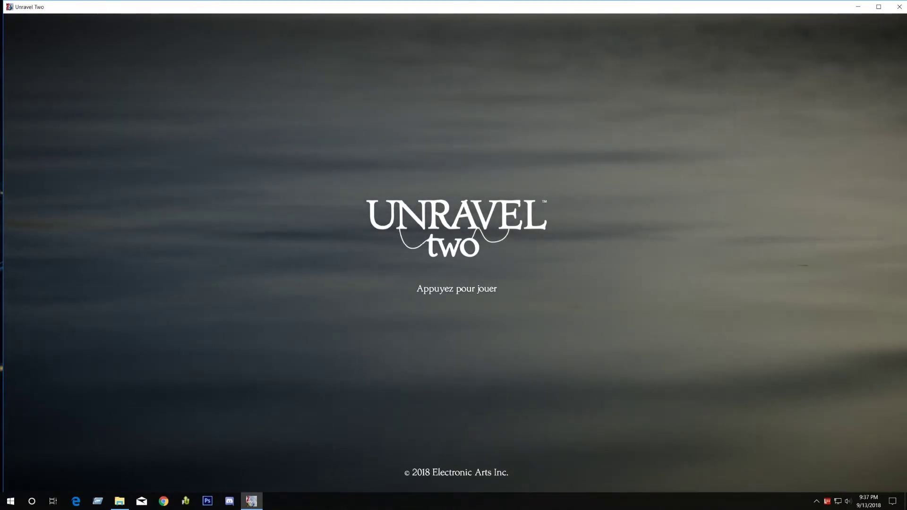
key("Return")
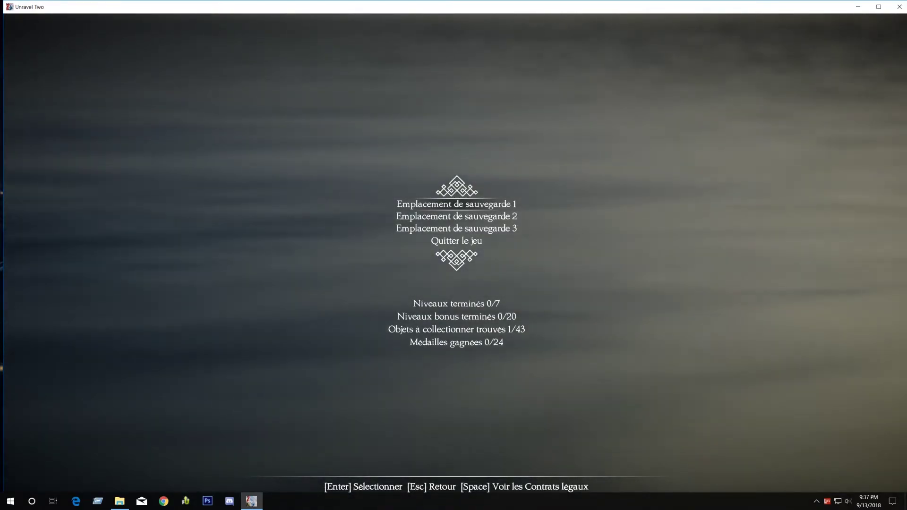
key("Down")
key("Down")
key("Down")
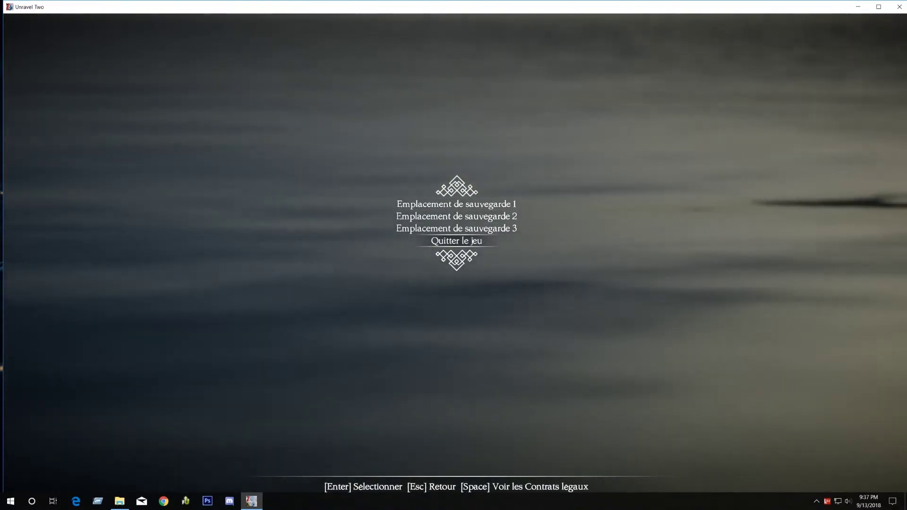